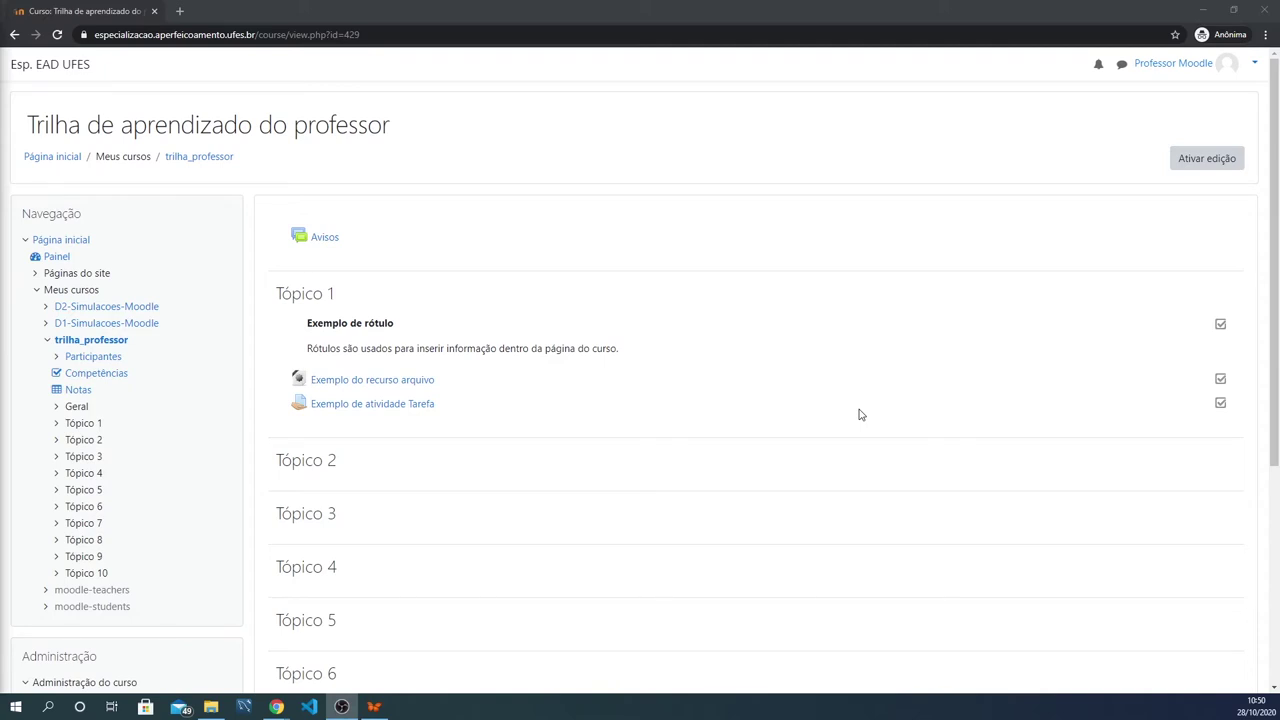
- Turn on course editing and start adding a Rótulo resource to Tópico 2
left_click(1206, 162)
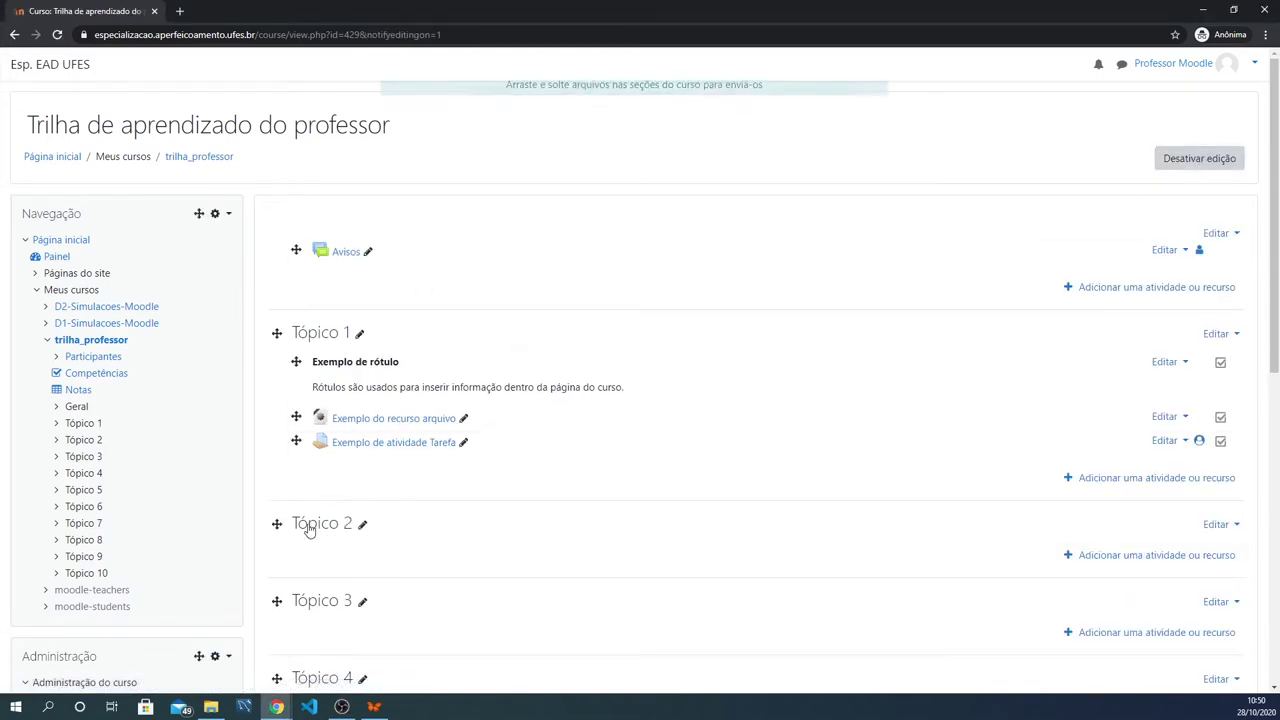
left_click(1163, 562)
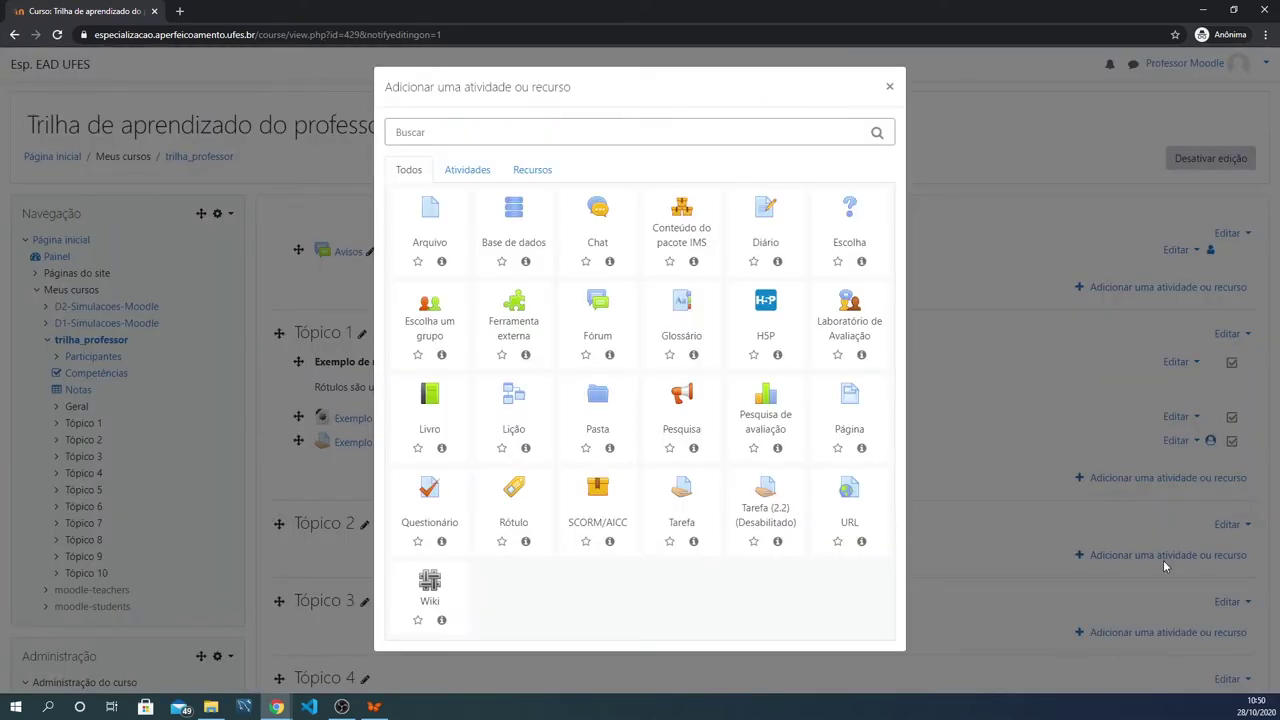
left_click(513, 490)
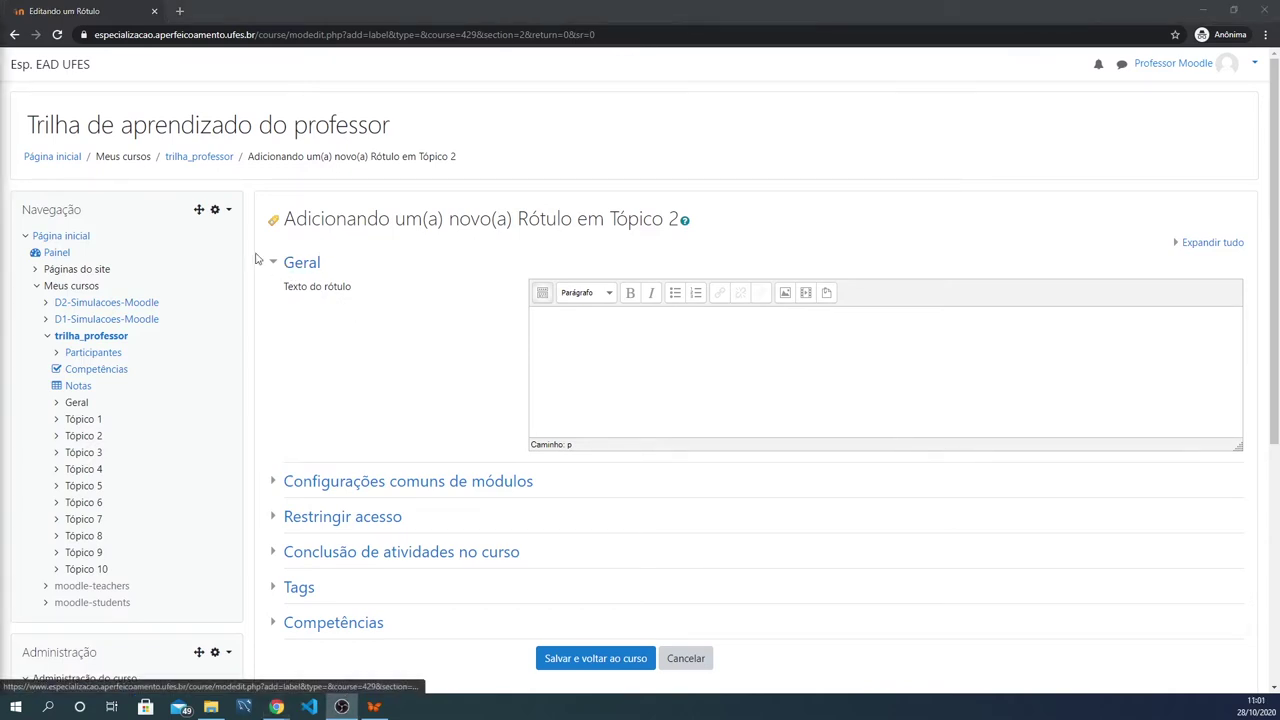
left_click(602, 335)
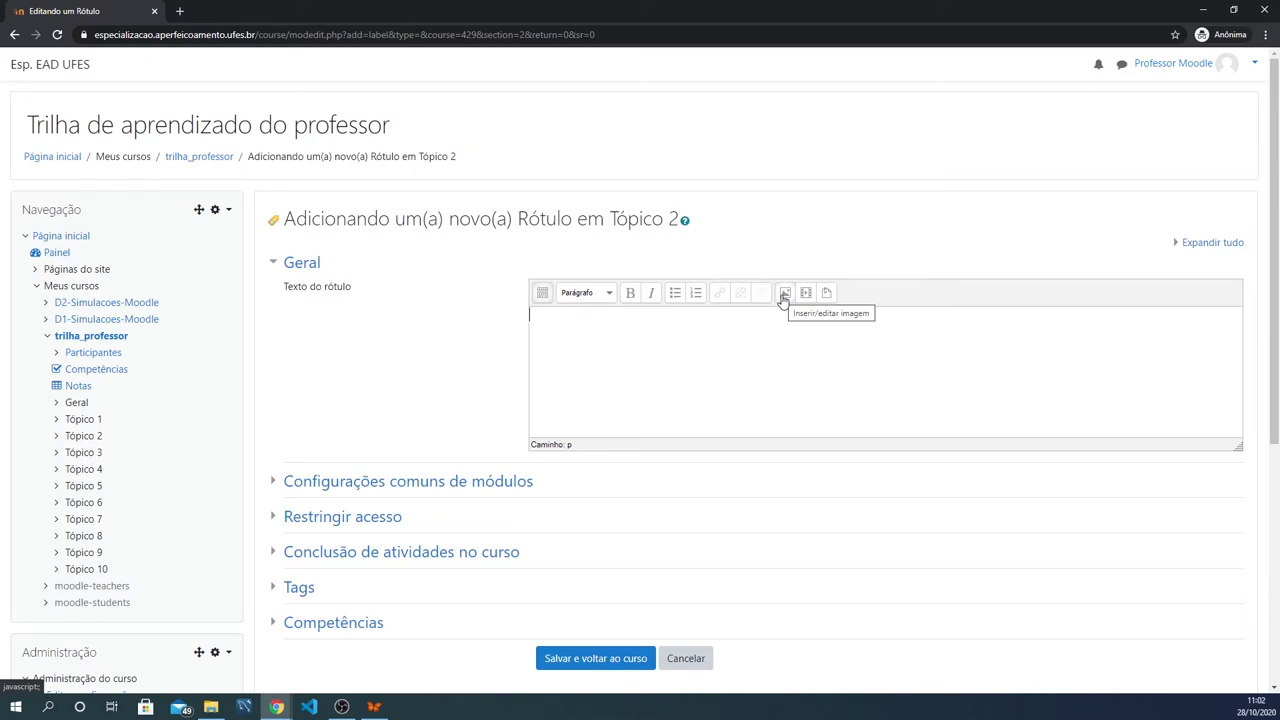
- Review the Disponibilidade options in the label's common module settings
left_click(273, 265)
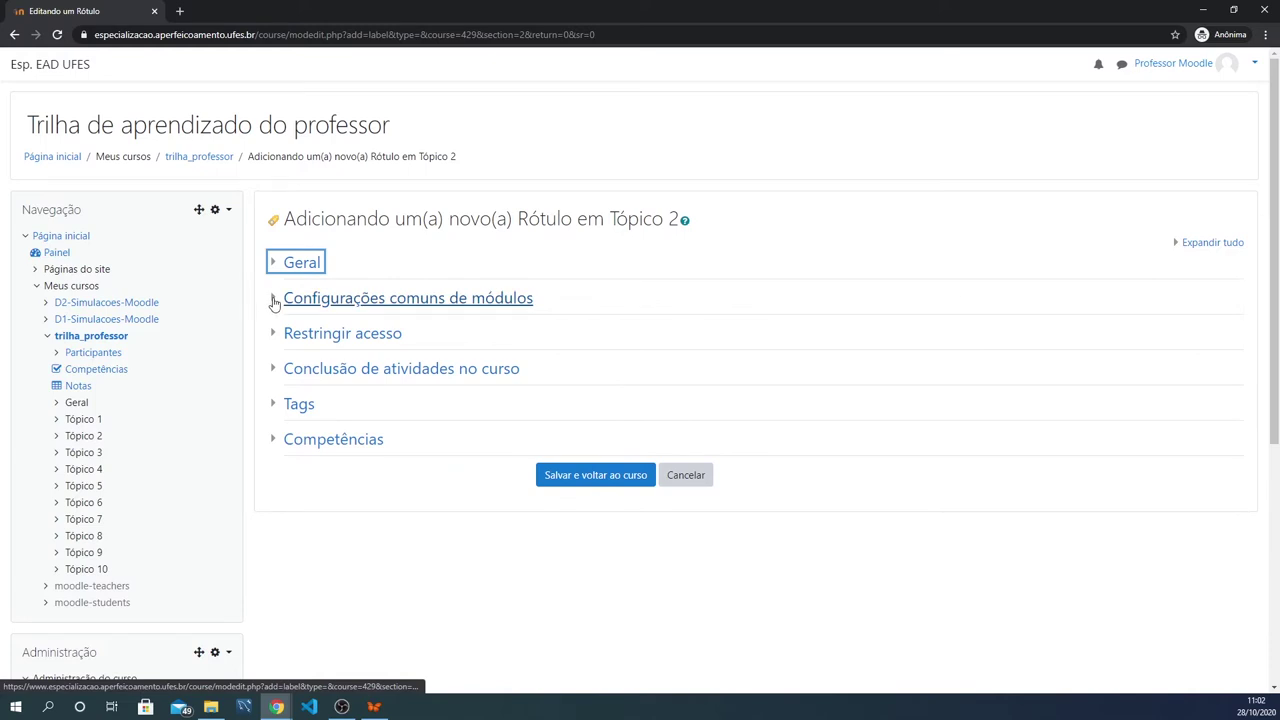
left_click(274, 300)
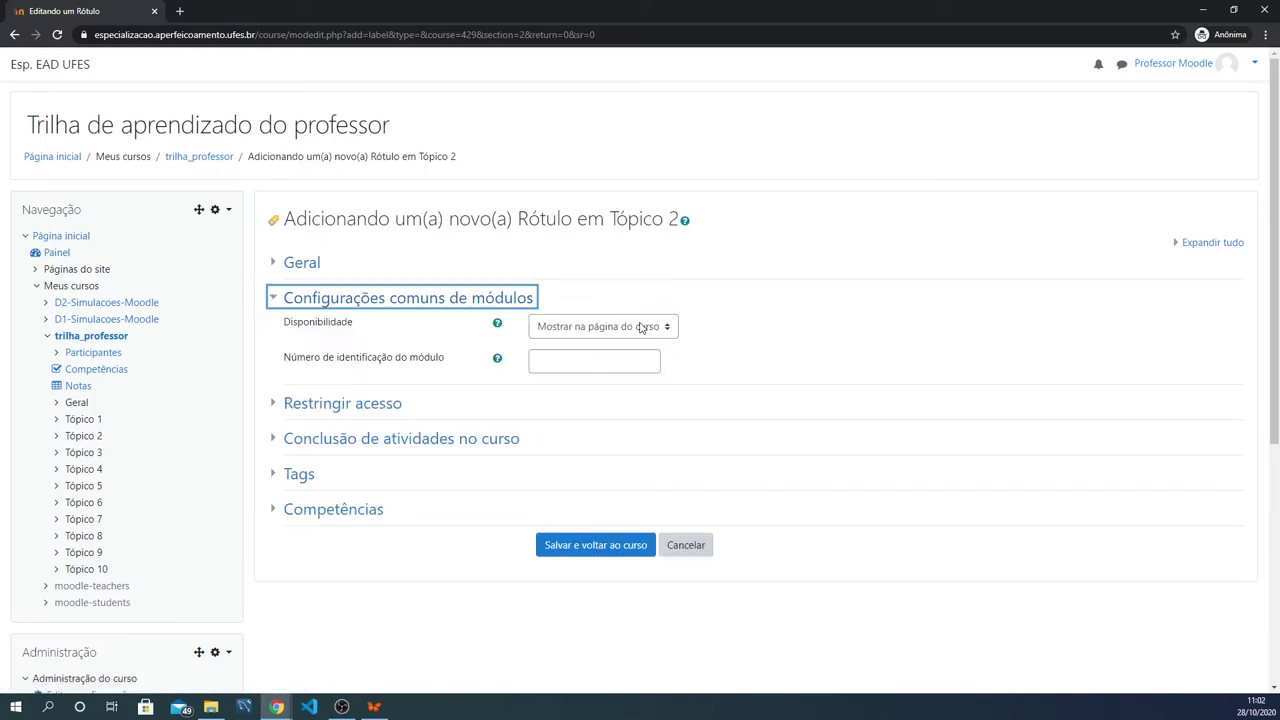
left_click(640, 327)
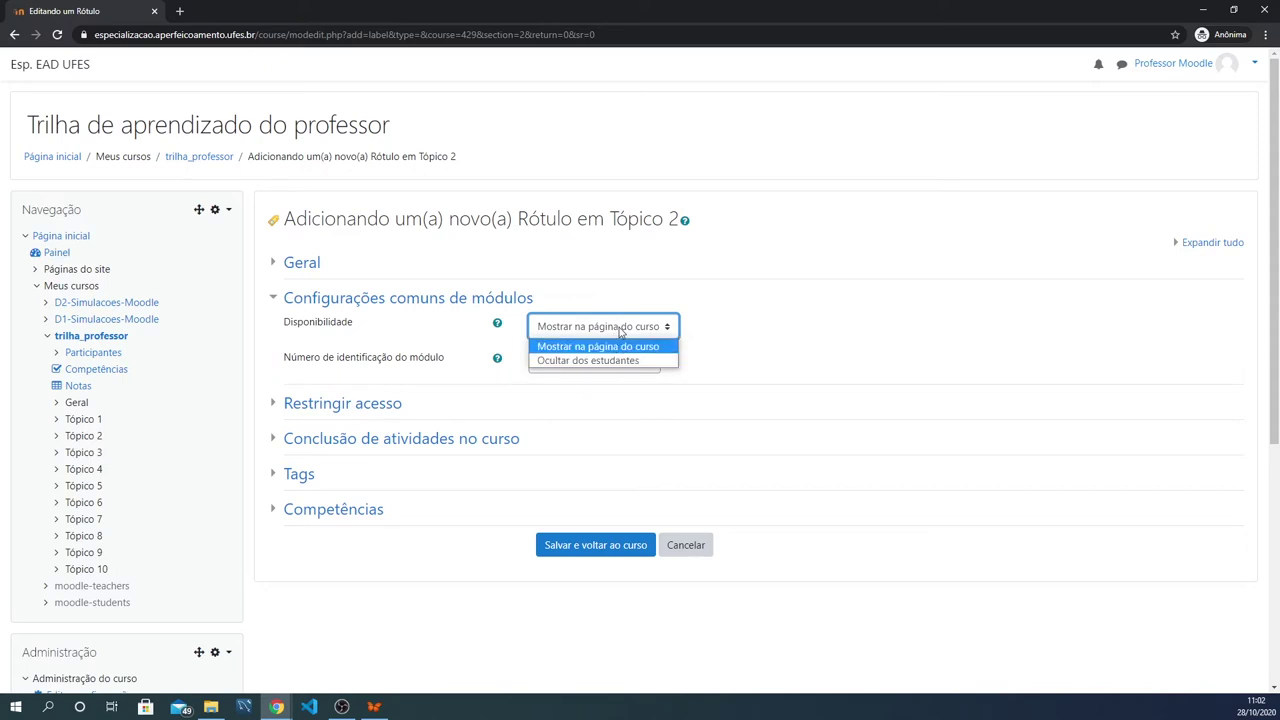
left_click(620, 330)
left_click(277, 299)
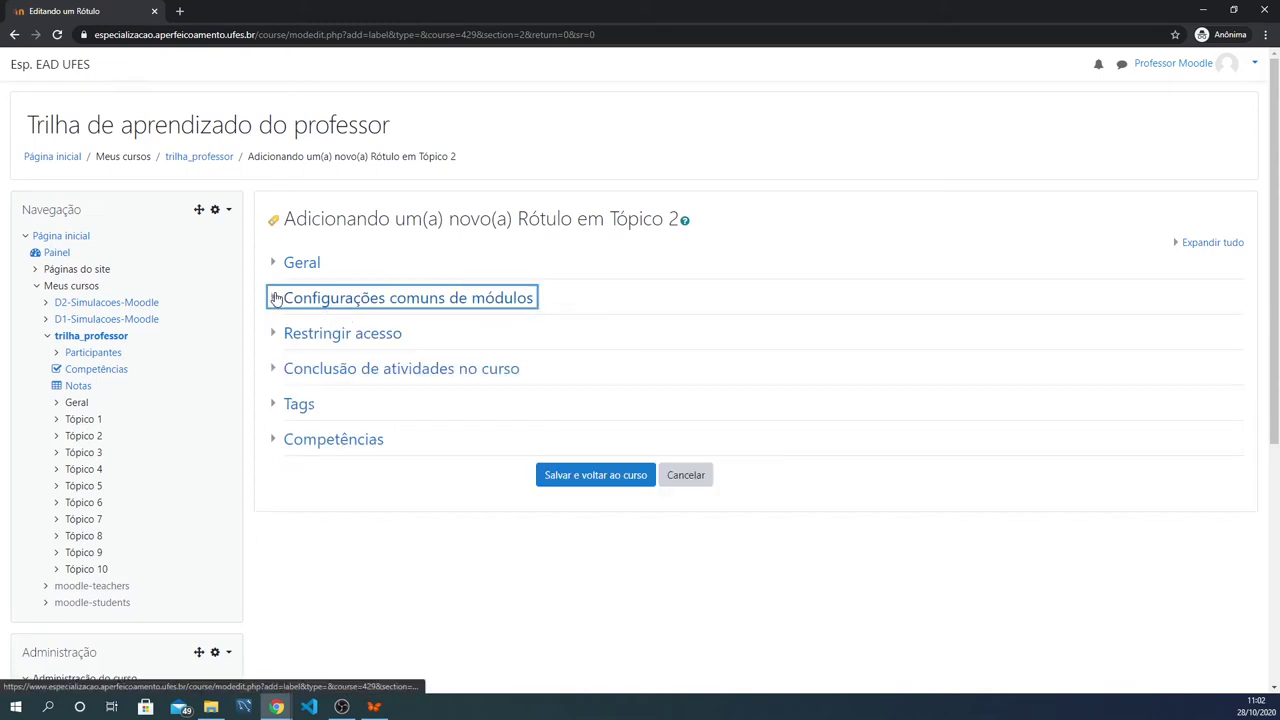
- Review the Acompanhamento de Conclusão options in the label's activity completion settings
left_click(275, 369)
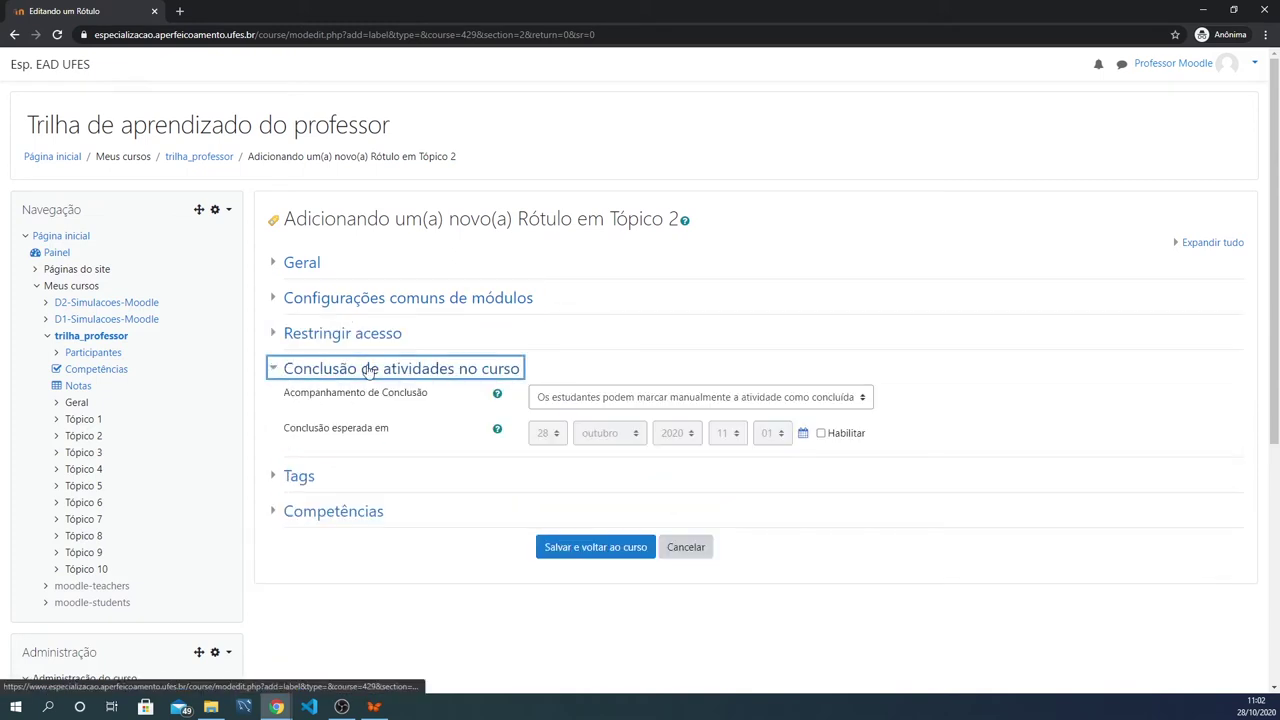
left_click(993, 397)
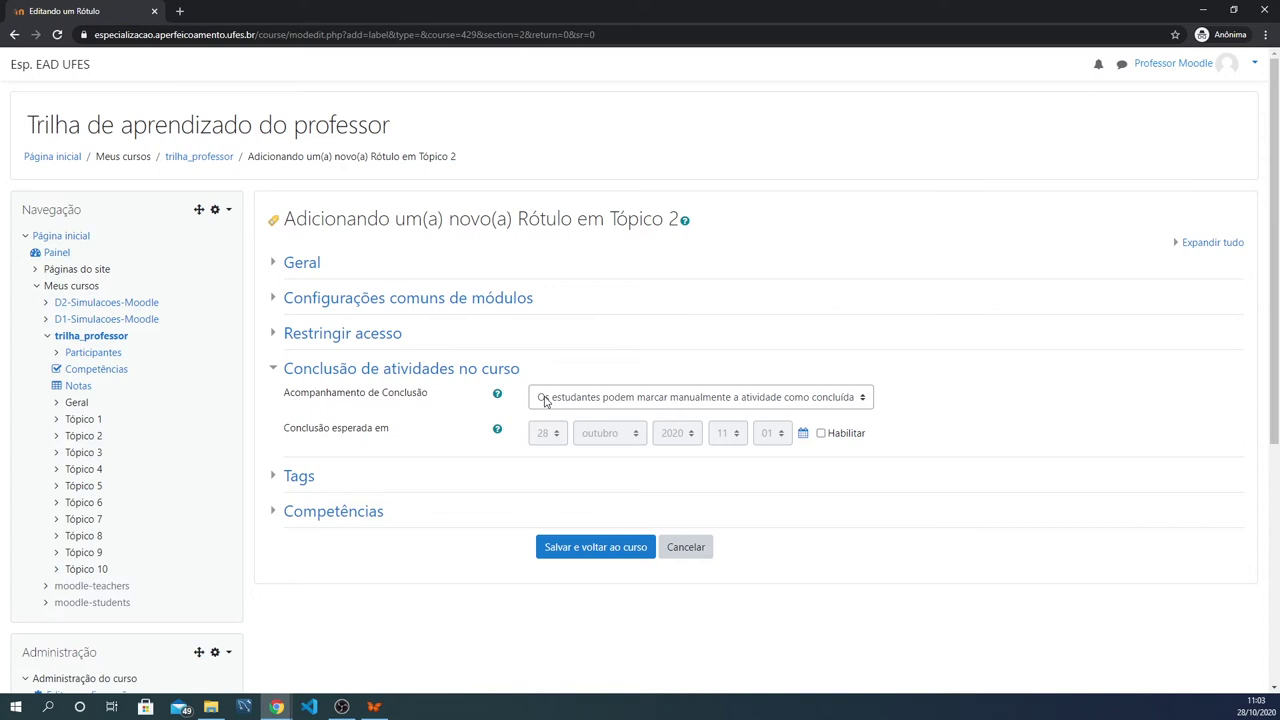
left_click(590, 402)
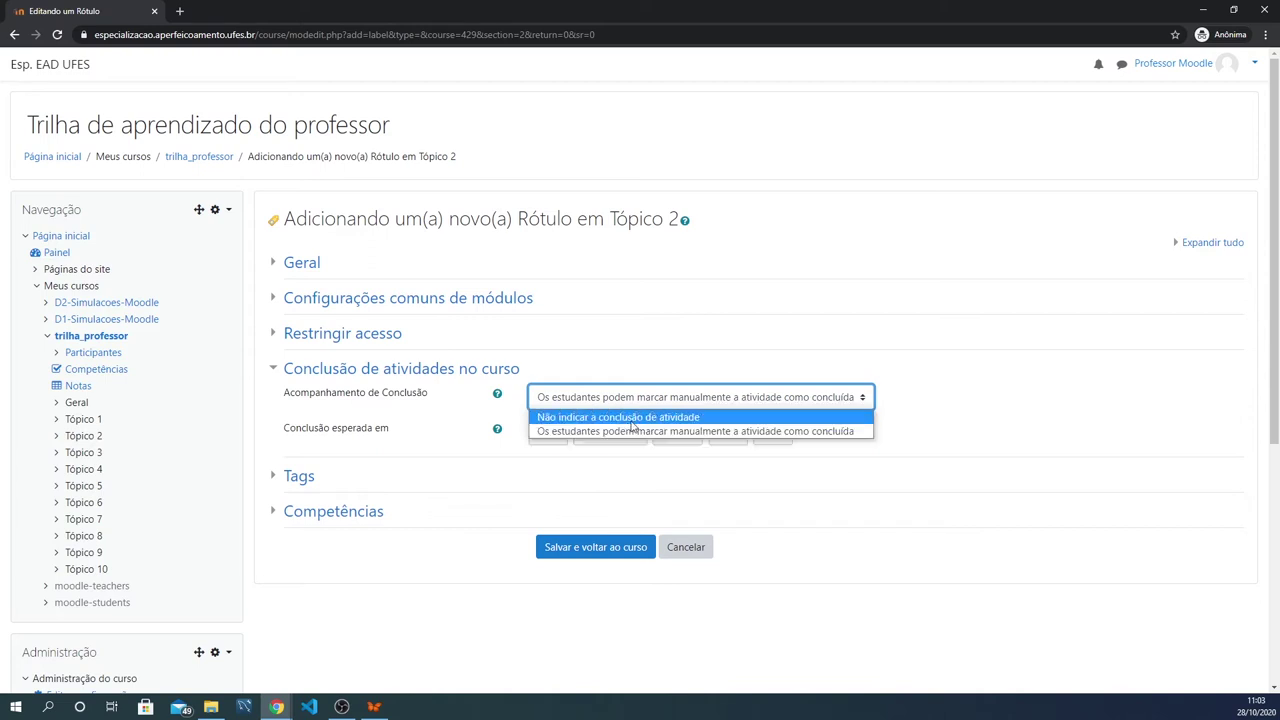
left_click(683, 400)
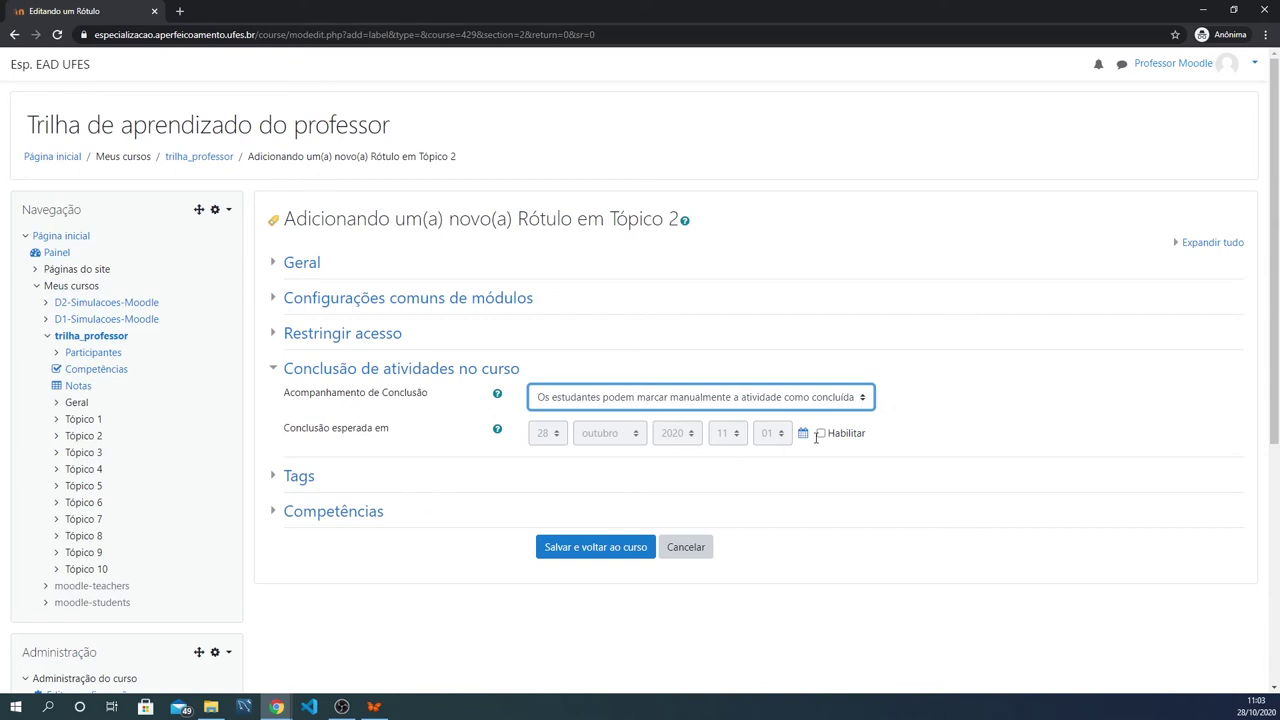
left_click(276, 369)
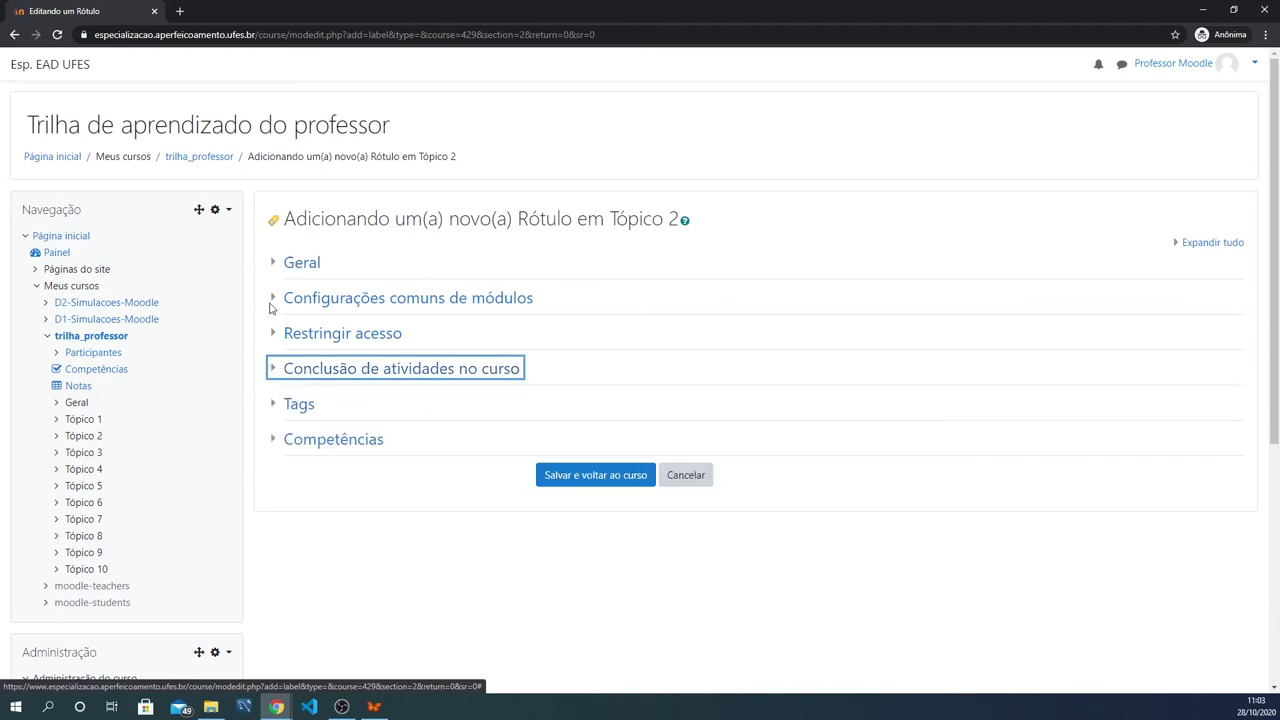
- Enter "Novo texto de rótulo." in bold as the label text and save the label, returning to the course
left_click(271, 264)
left_click(650, 364)
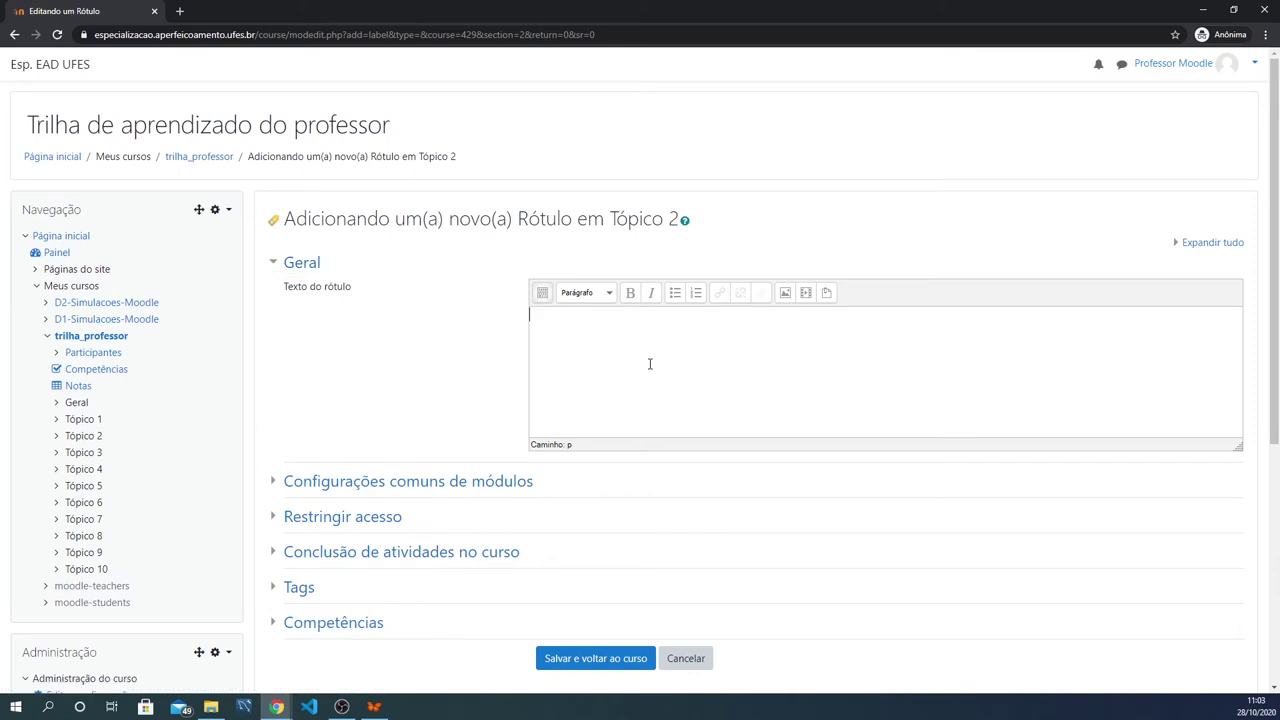
type("Novo texto de rótulo.")
triple_click(587, 318)
left_click(634, 295)
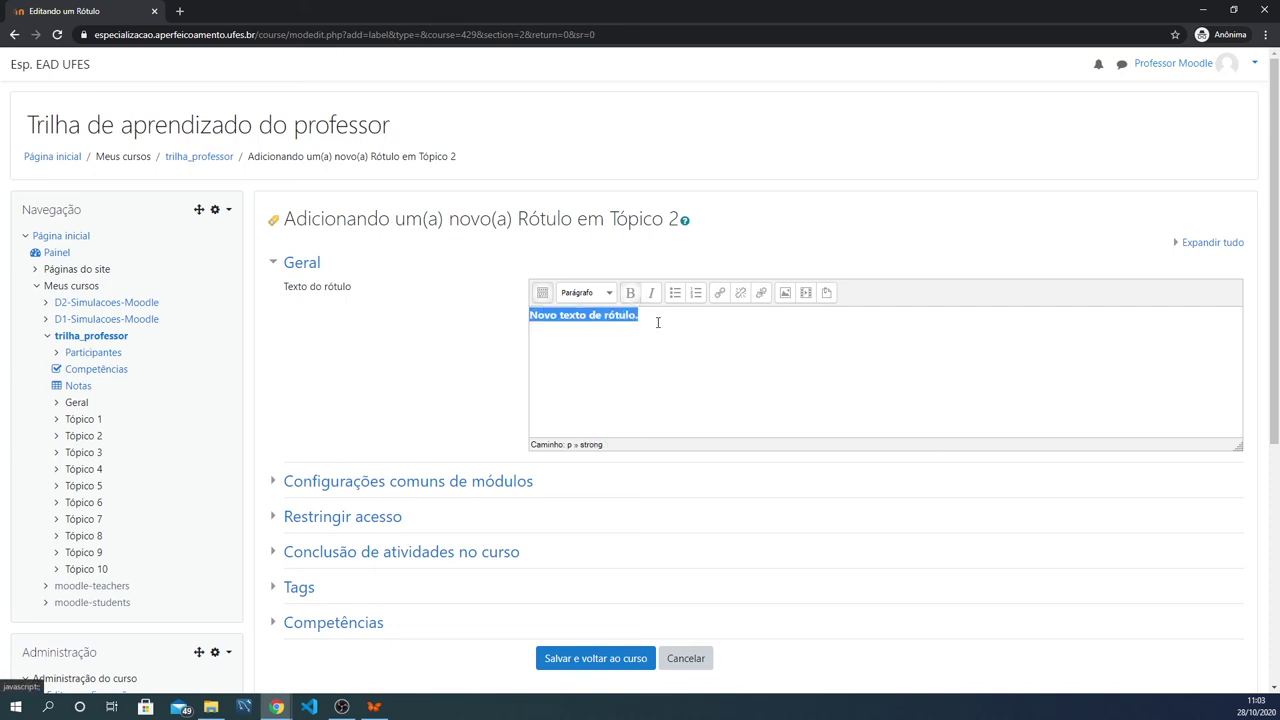
left_click(663, 321)
scroll(697, 337, "down", 2)
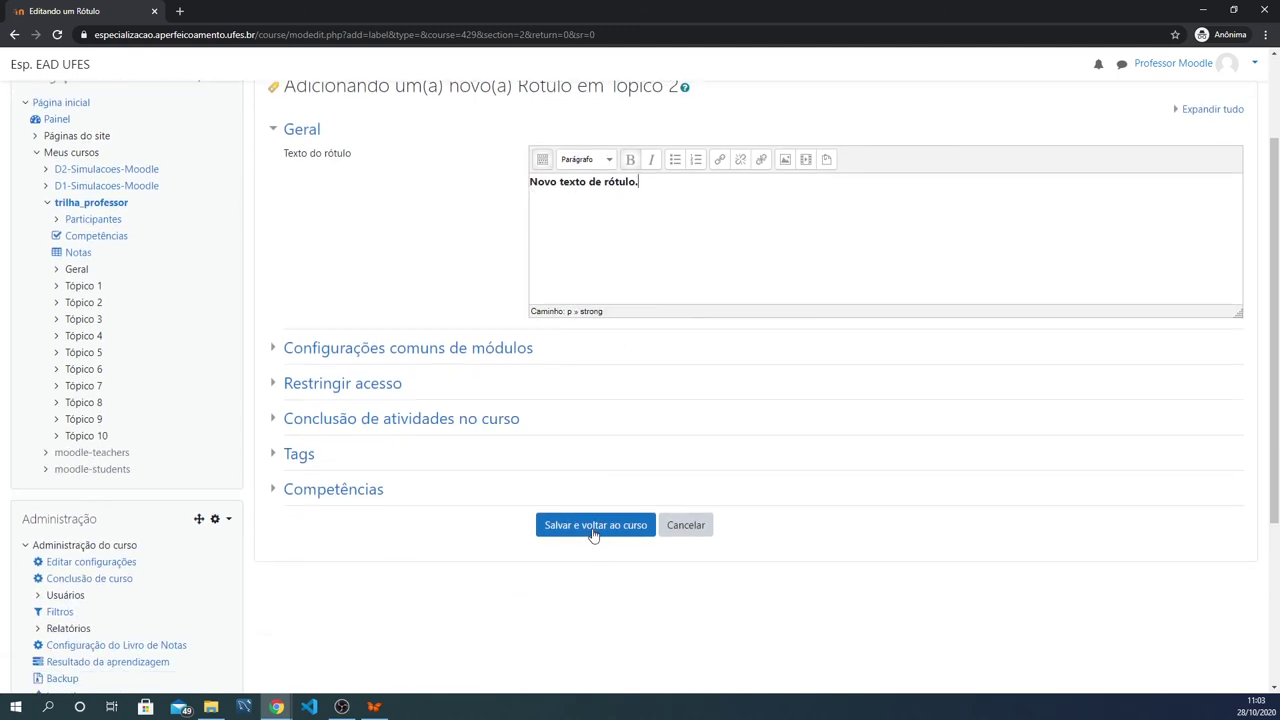
left_click(593, 526)
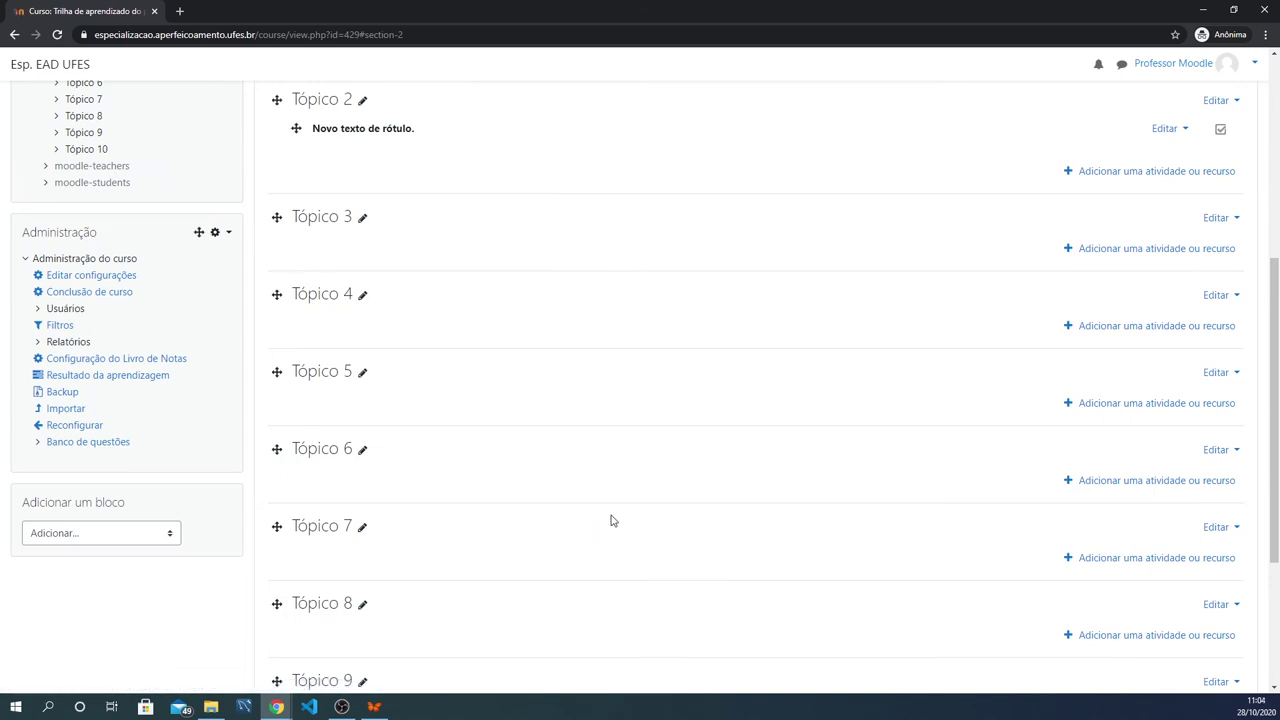
- Turn off course editing to return the course page to its normal view
scroll(600, 500, "up", 3)
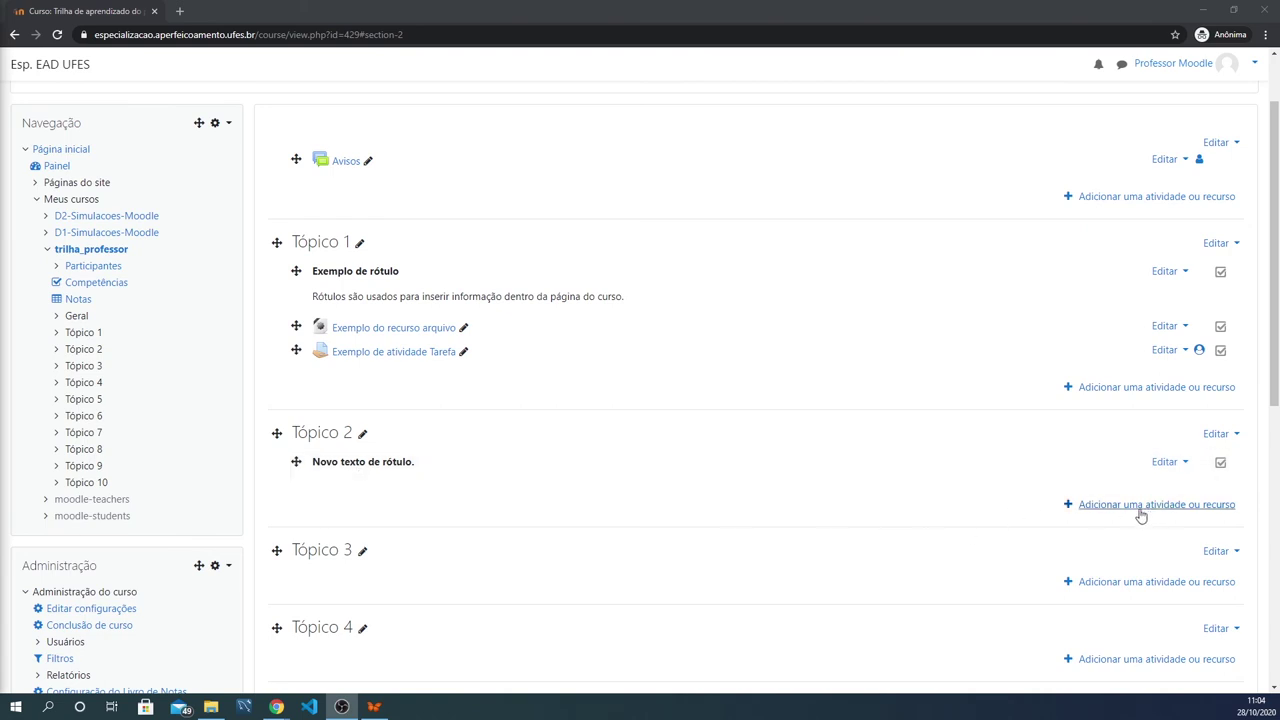
scroll(1130, 510, "up", 1)
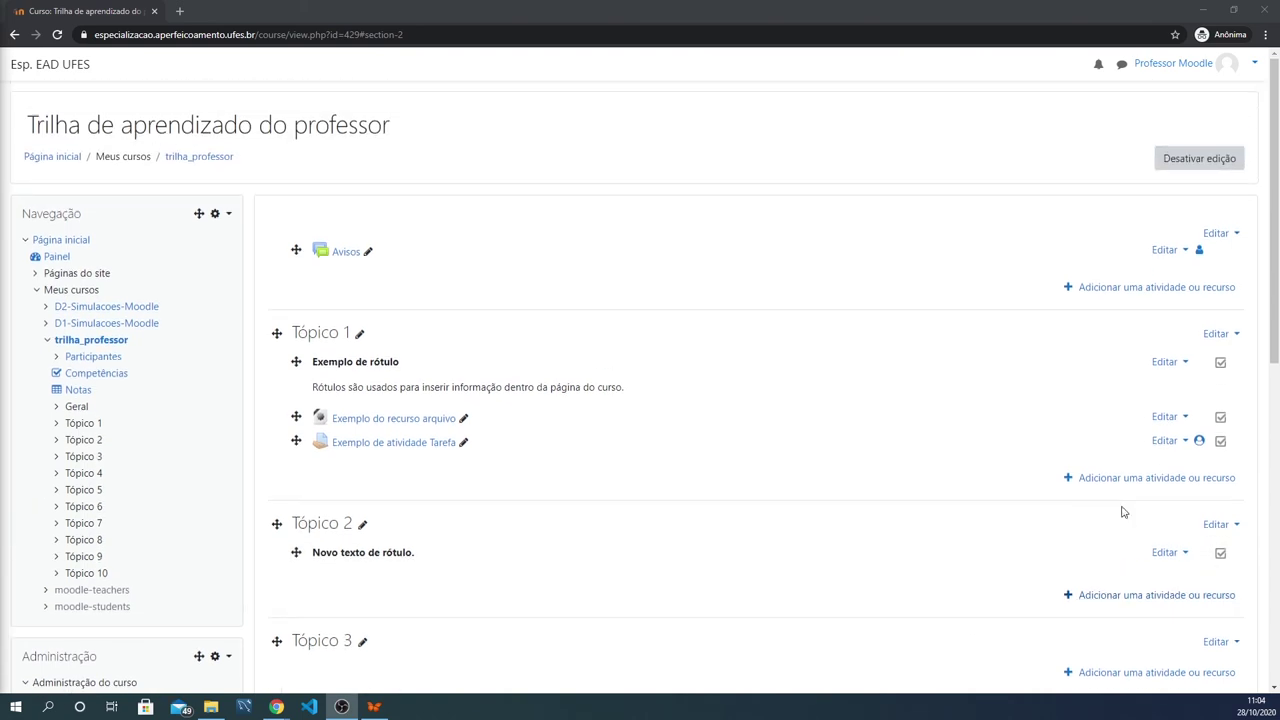
left_click(1211, 159)
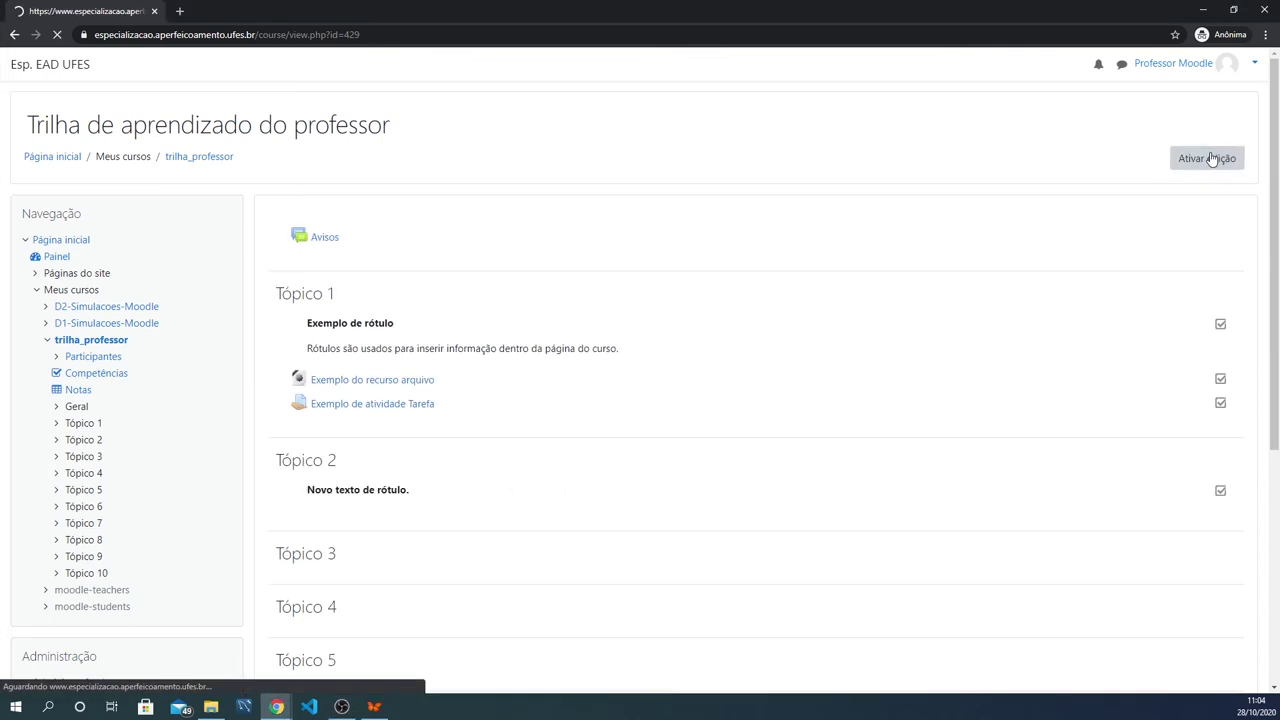